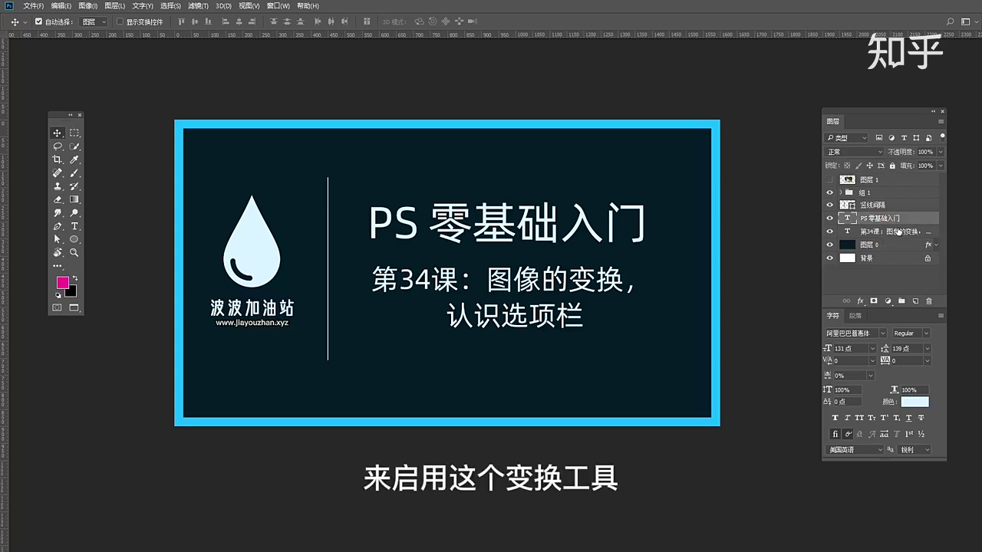
# Step: Start a free transform on the "PS 零基础入门" title and try different reference point positions, ending at the centre
pyautogui.hotkey('ctrl', 't')
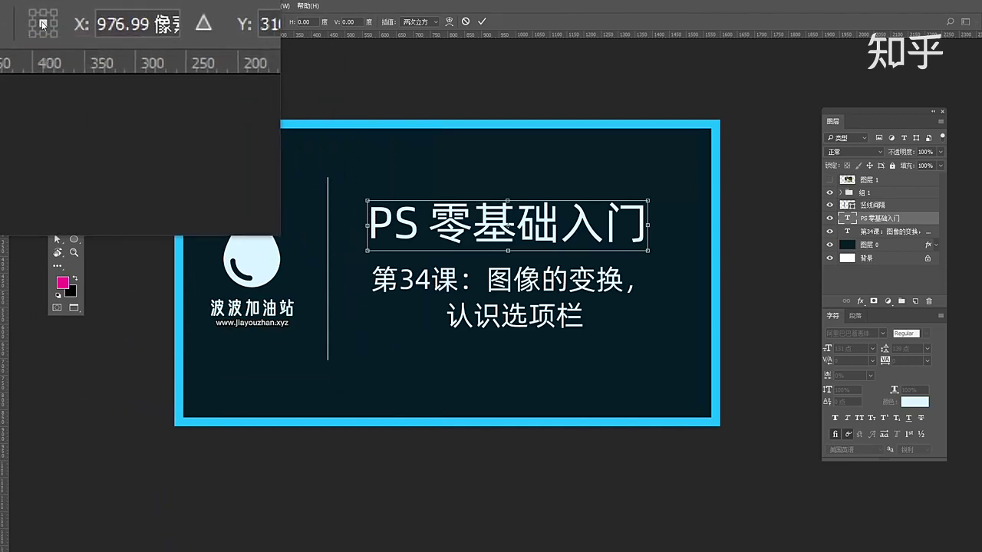
pyautogui.click(38, 26)
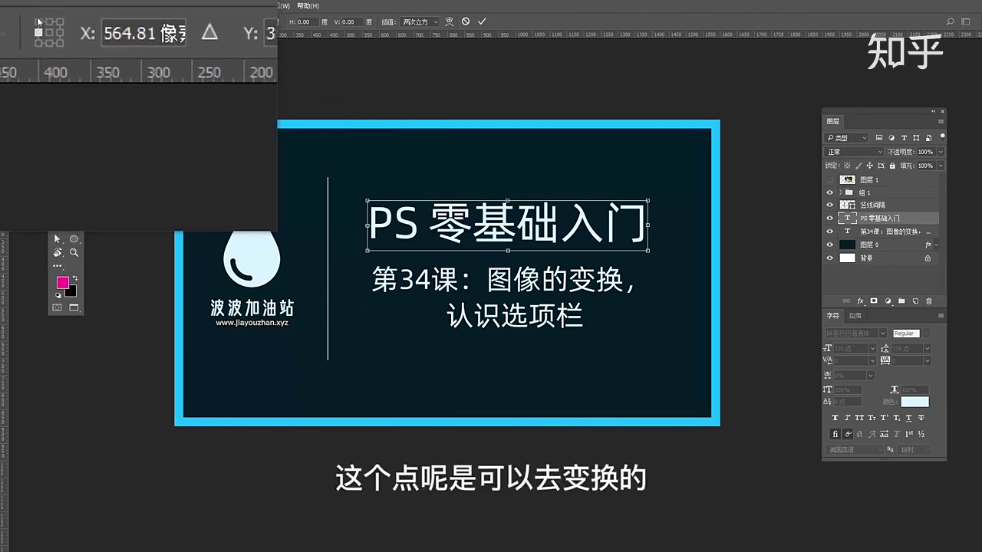
pyautogui.click(38, 23)
pyautogui.click(48, 23)
pyautogui.click(59, 23)
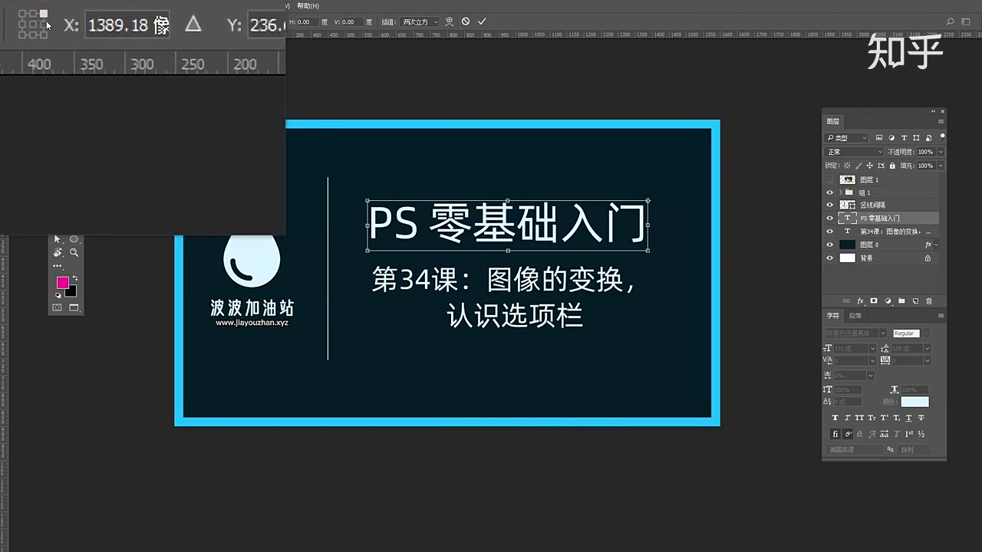
pyautogui.click(46, 26)
pyautogui.click(46, 31)
pyautogui.click(42, 31)
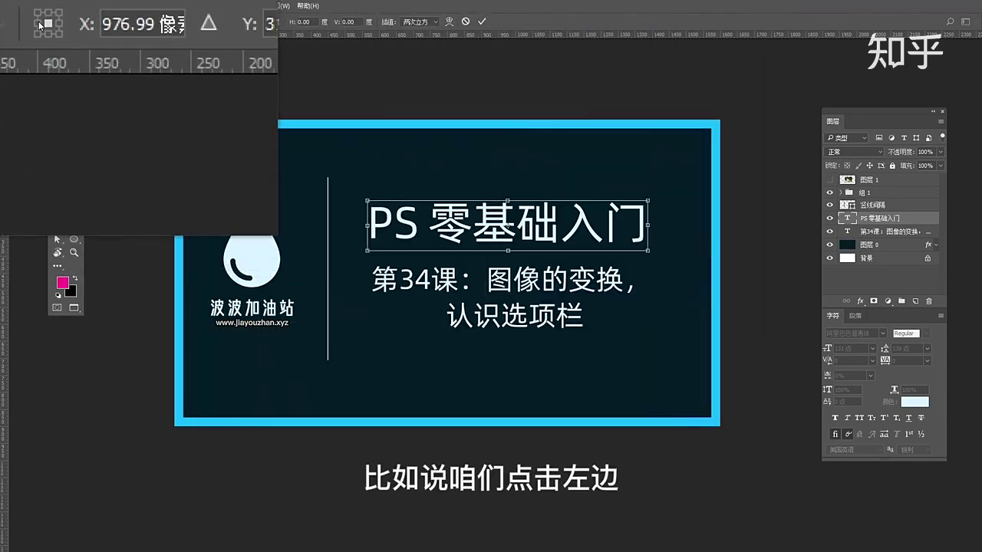
# Step: Set the title's transform reference point to the middle left, then the upper-right corner, and return it to the centre
pyautogui.click(39, 25)
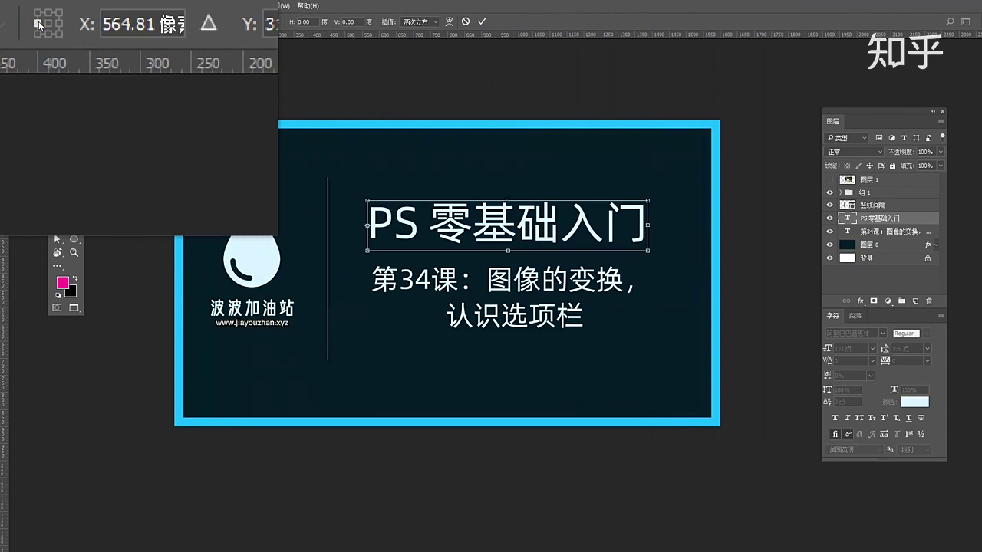
pyautogui.click(42, 25)
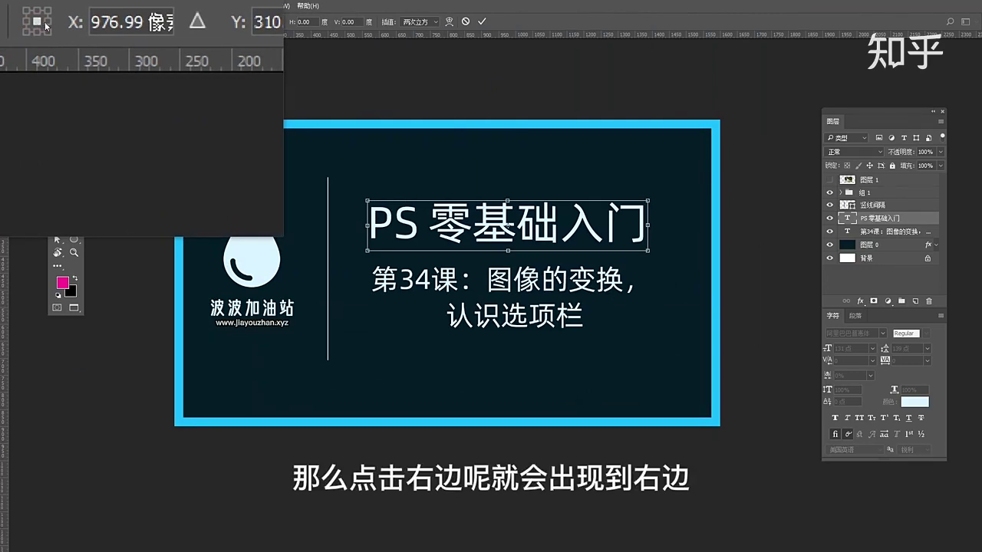
pyautogui.click(48, 23)
pyautogui.click(46, 20)
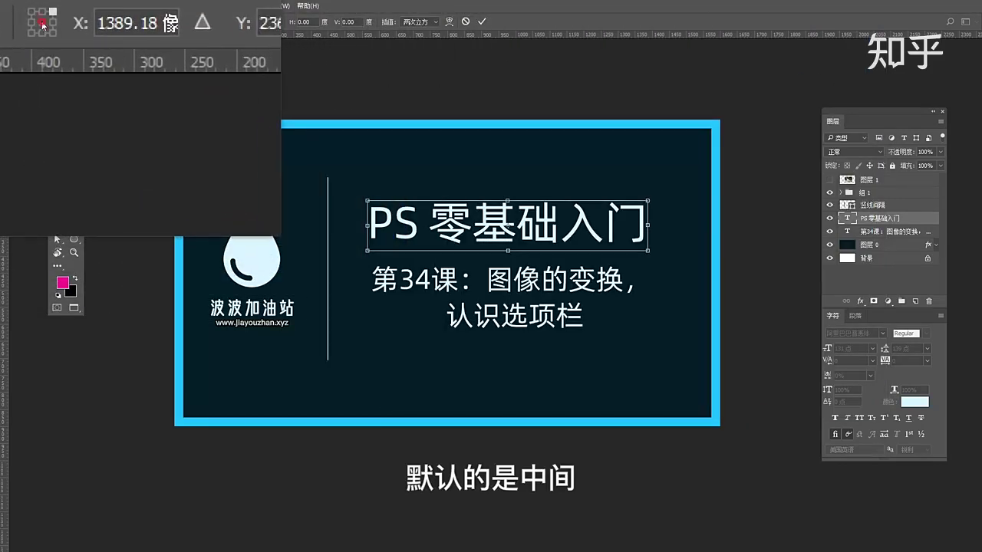
pyautogui.click(43, 25)
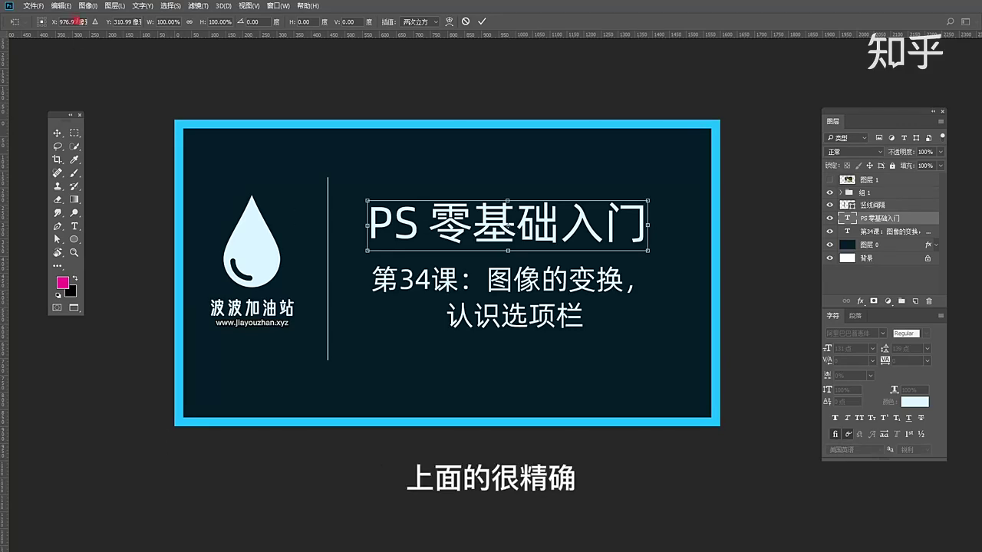
# Step: Place a vertical and a horizontal ruler guide crossing at the centre of the title's transform box
pyautogui.click(69, 21)
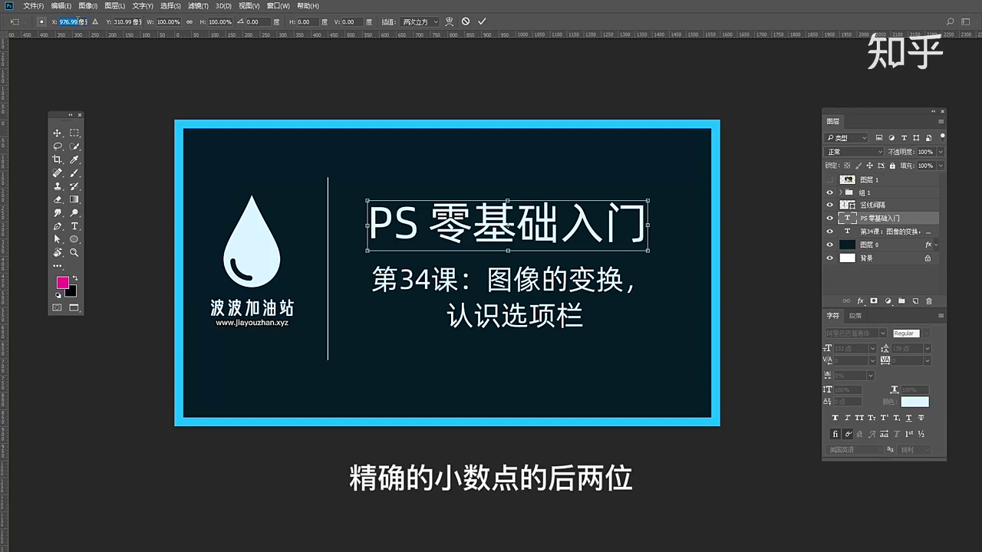
pyautogui.moveTo(2, 224); pyautogui.dragTo(58, 23)
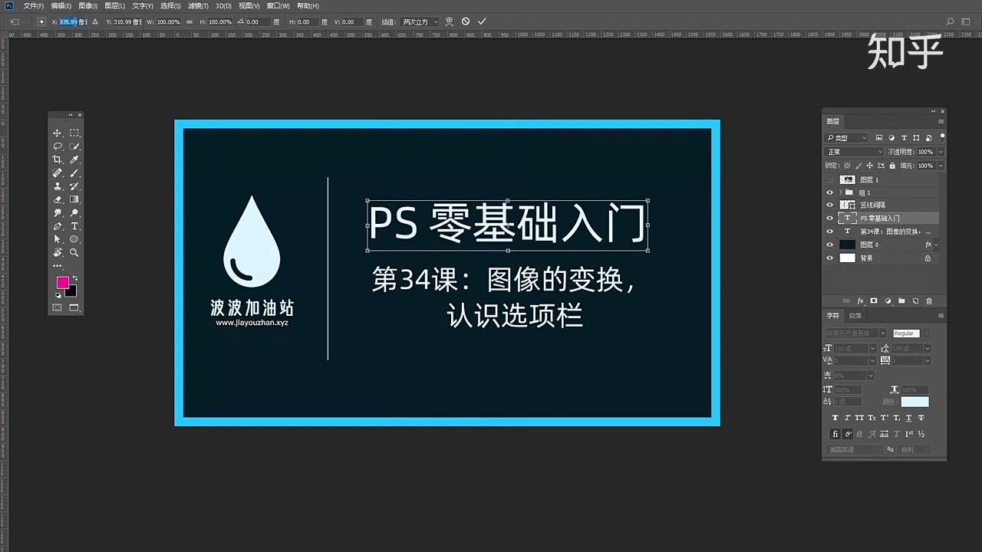
pyautogui.moveTo(6, 254); pyautogui.dragTo(369, 277)
pyautogui.moveTo(510, 282); pyautogui.dragTo(507, 221)
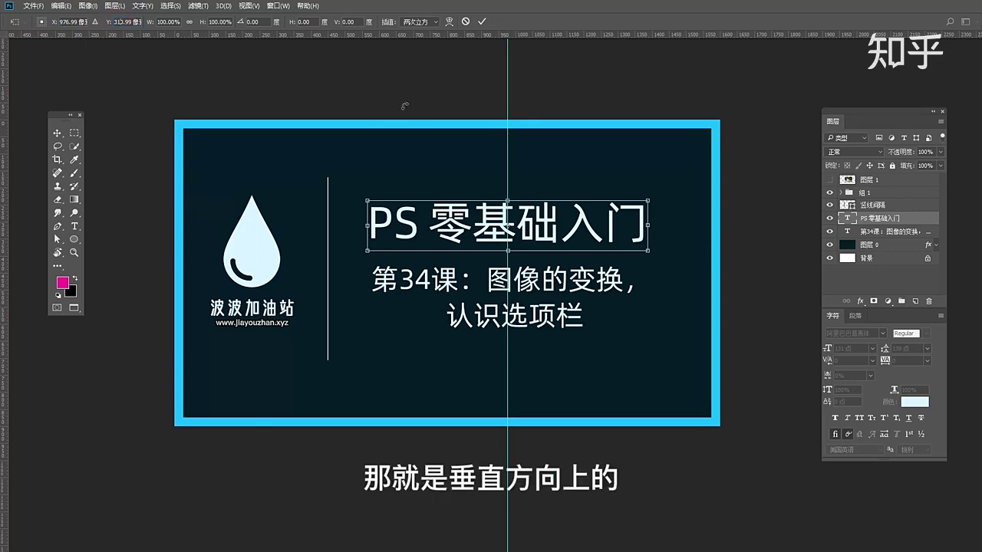
pyautogui.moveTo(419, 34); pyautogui.dragTo(397, 224)
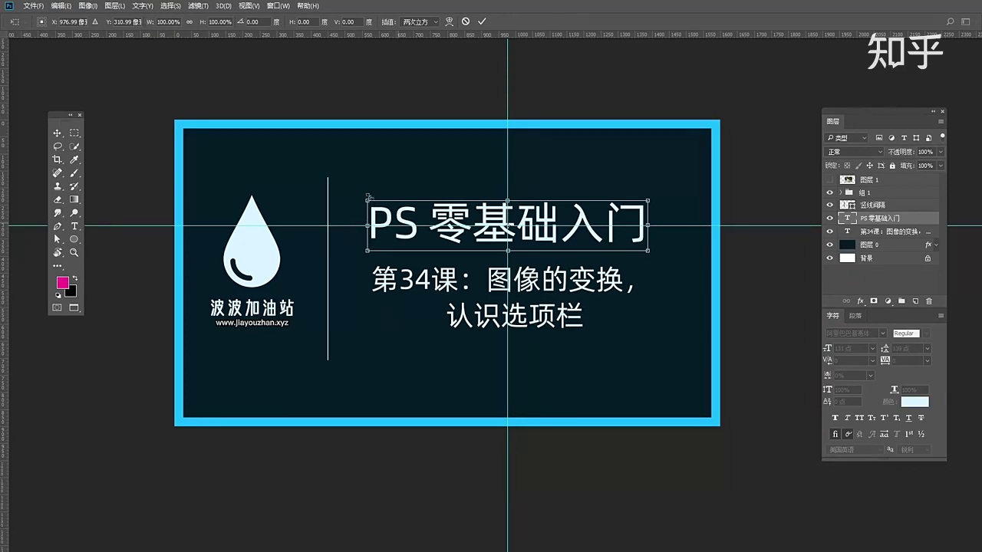
# Step: Shift the title slightly to the right and try different horizontal scales, finishing with the width at 100%
pyautogui.moveTo(479, 212)
pyautogui.mouseDown()
pyautogui.moveTo(443, 212)
pyautogui.moveTo(464, 214)
pyautogui.mouseUp()
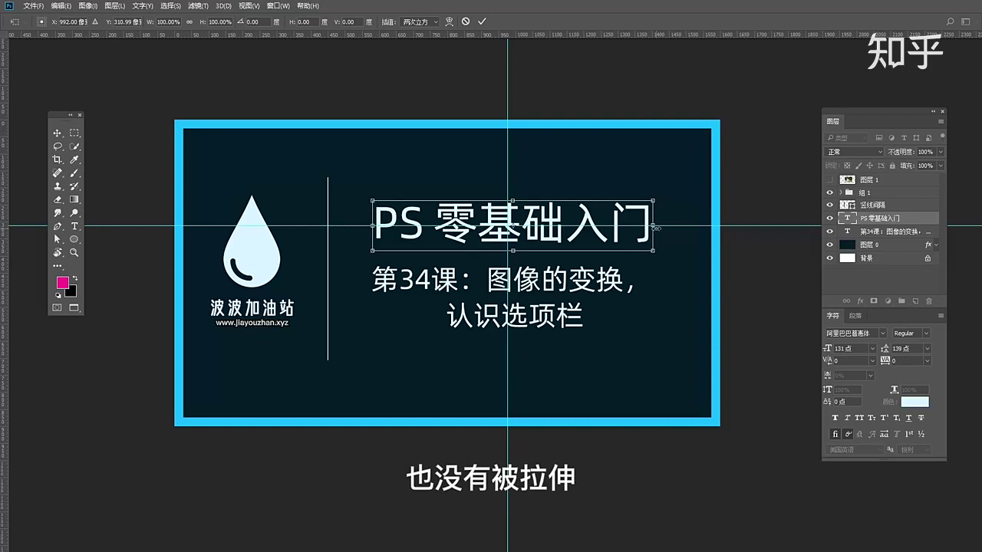
pyautogui.moveTo(653, 227); pyautogui.dragTo(632, 227)
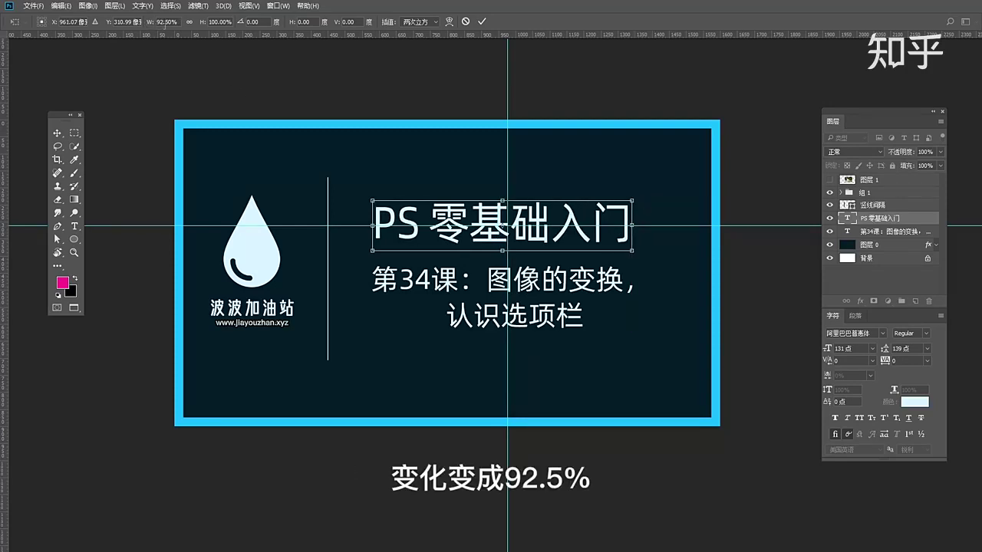
pyautogui.moveTo(632, 226); pyautogui.dragTo(651, 226)
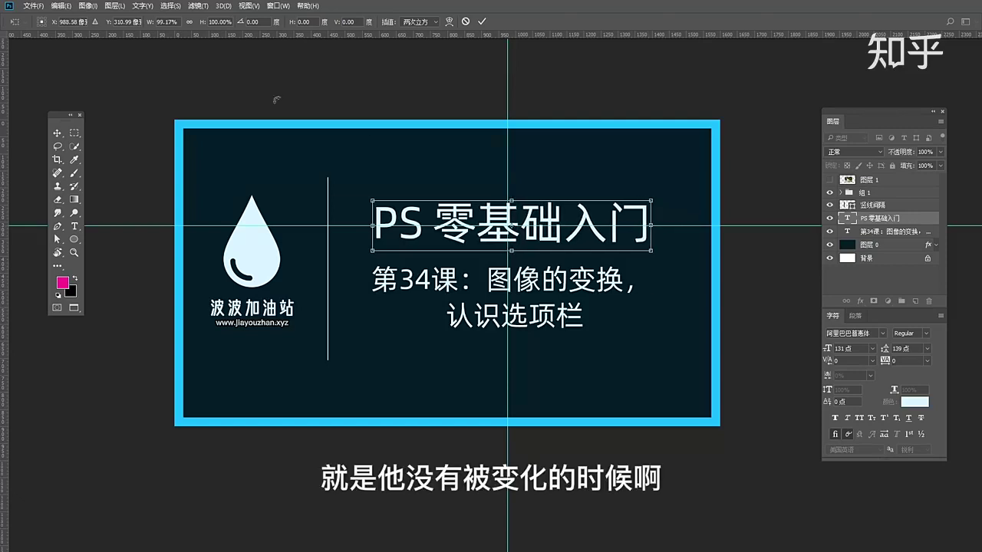
pyautogui.write('100')
pyautogui.press('Return')
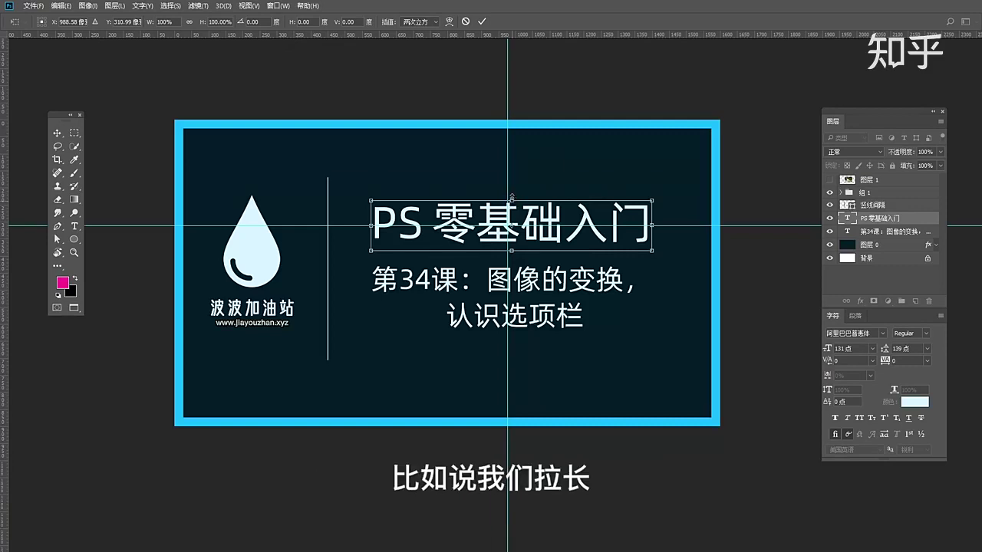
# Step: Stretch the title vertically to about 167.59% from its upper edge, then set its height back to 100%
pyautogui.moveTo(511, 200); pyautogui.dragTo(512, 166)
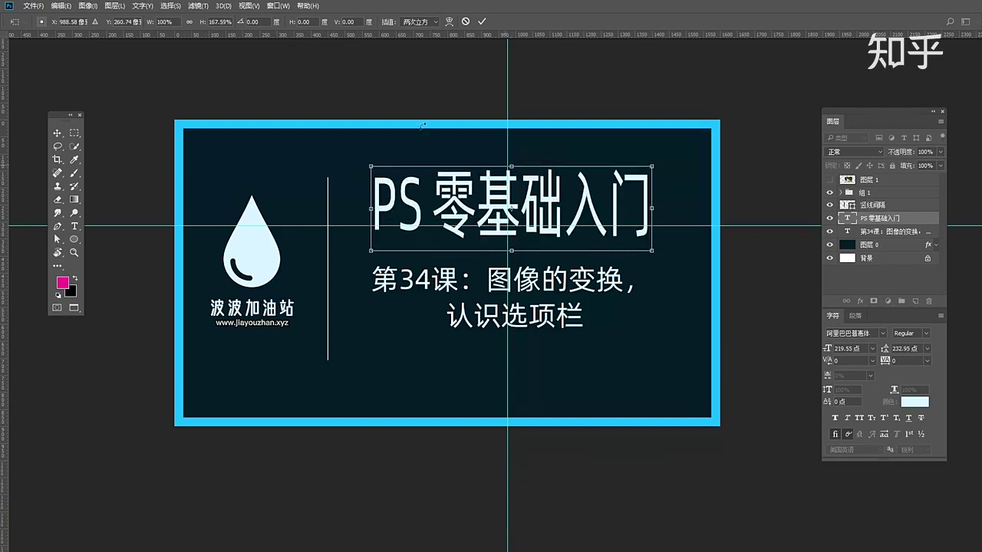
pyautogui.click(212, 21)
pyautogui.write('100')
pyautogui.press('Return')
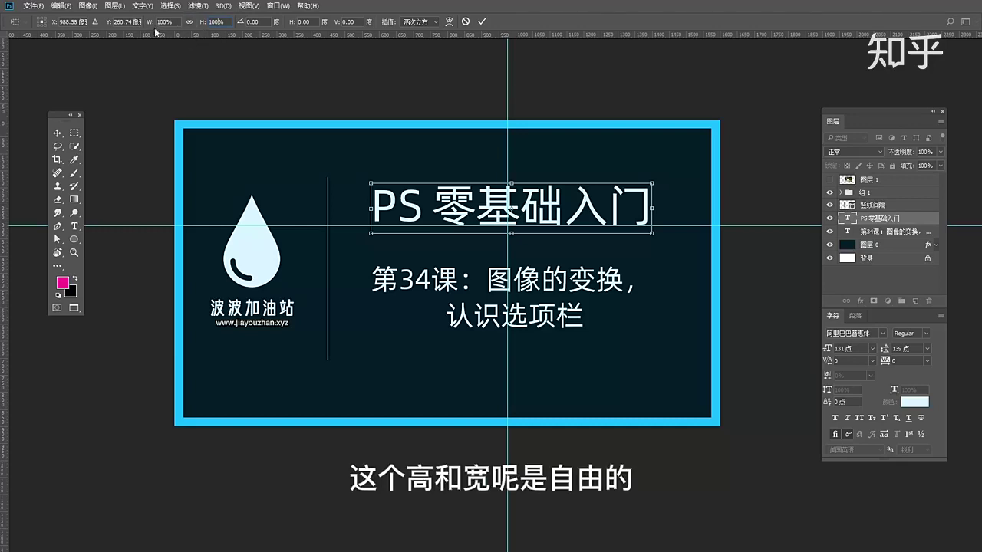
# Step: Resize the title unproportionally from its upper-right corner to about 92.91% by 111.70%, and cancel the transform
pyautogui.moveTo(652, 183); pyautogui.dragTo(631, 178)
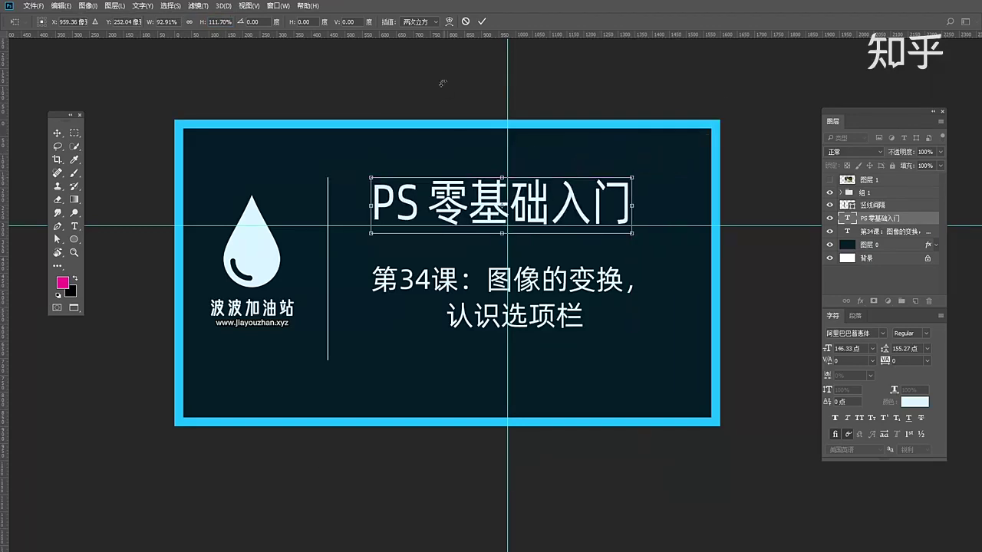
pyautogui.click(465, 22)
# Step: Free-transform the title again with width and height linked, scaling it proportionally to about 108.40%
pyautogui.hotkey('ctrl', 't')
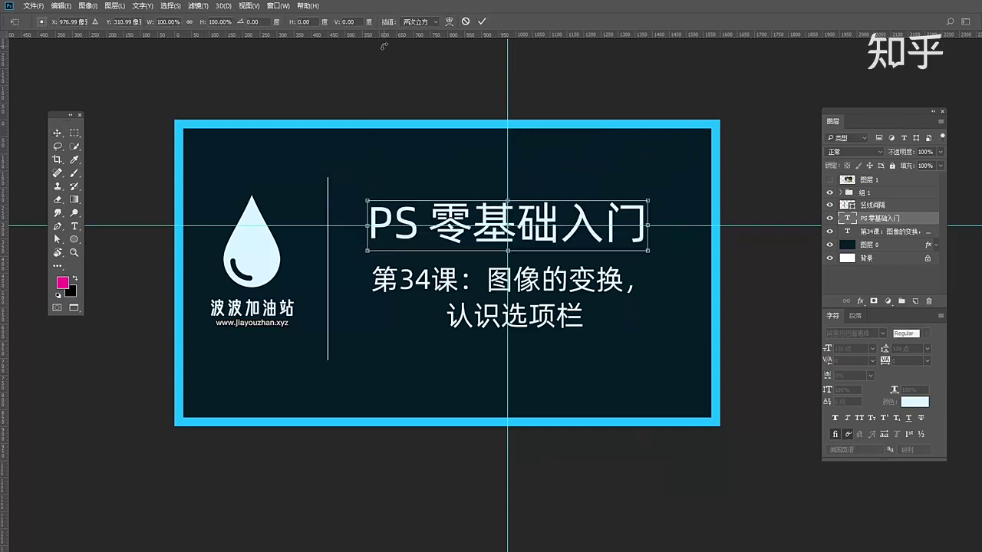
pyautogui.click(189, 22)
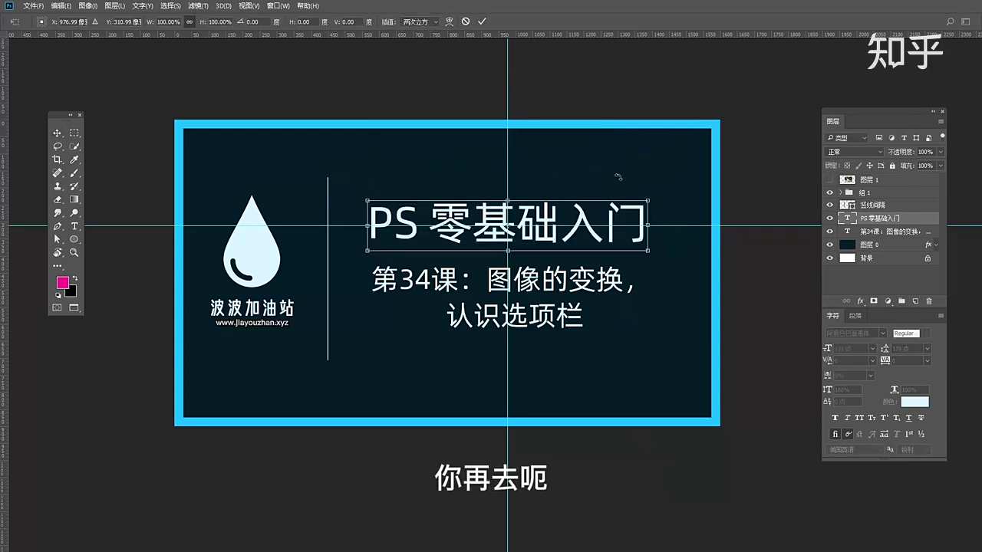
pyautogui.moveTo(649, 199); pyautogui.dragTo(670, 185)
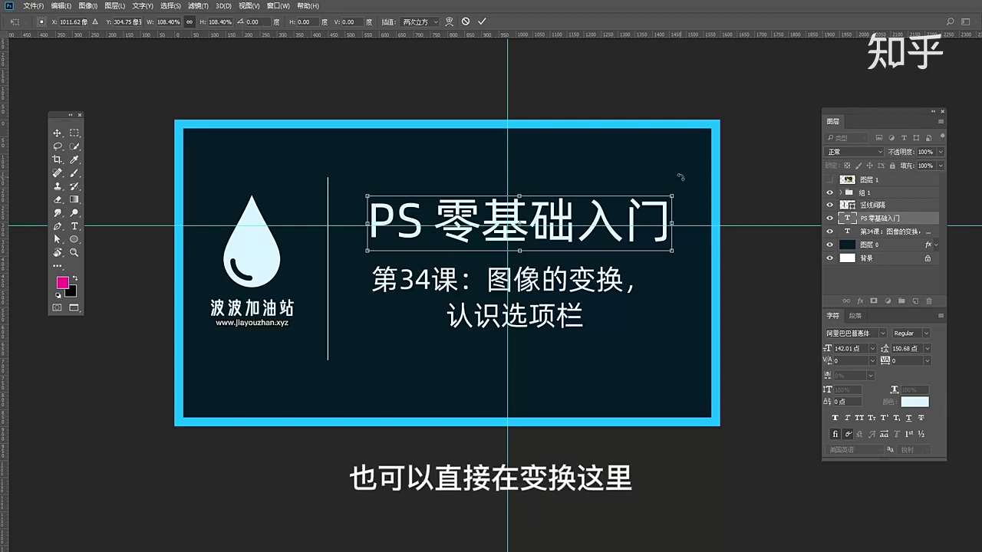
# Step: Skew the title by 10 degrees horizontally and 10 degrees vertically
pyautogui.click(313, 21)
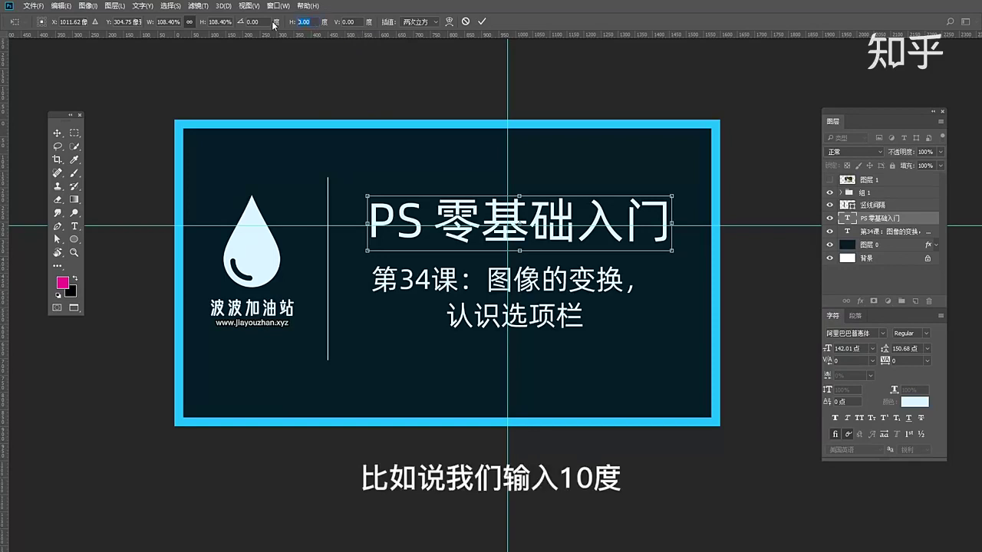
pyautogui.write('10')
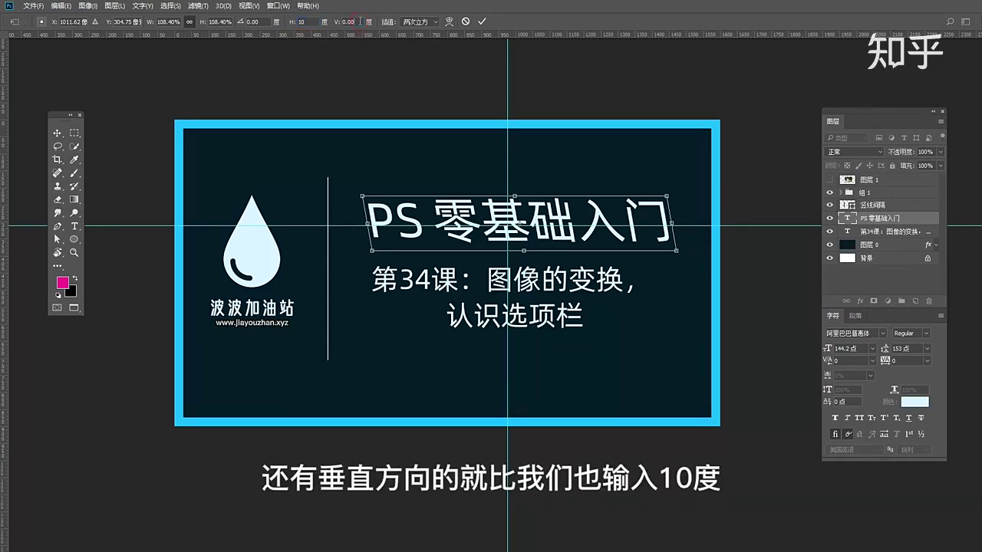
pyautogui.click(343, 22)
pyautogui.write('10')
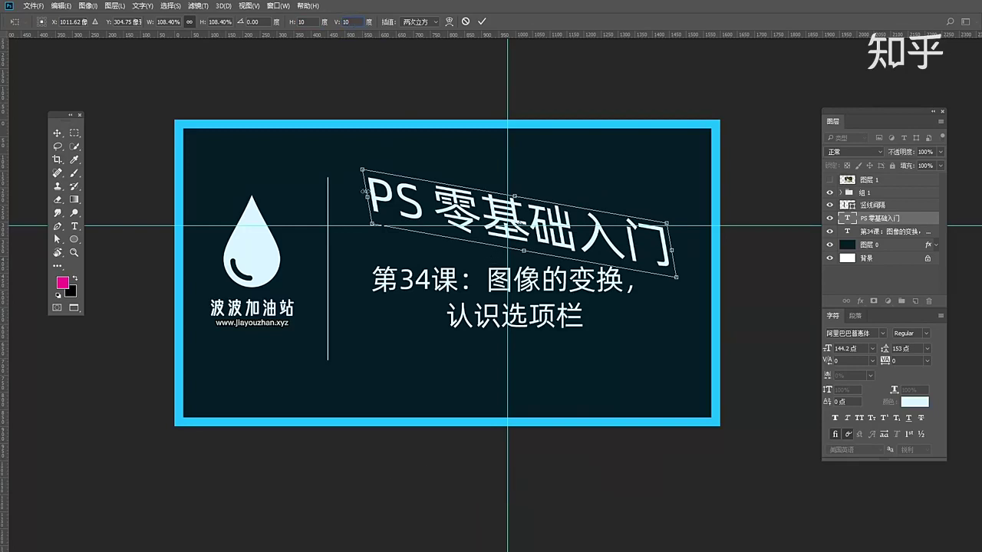
# Step: Reset the title's horizontal and vertical skew to 0 degrees
pyautogui.click(294, 22)
pyautogui.write('0')
pyautogui.press('Tab')
pyautogui.write('0')
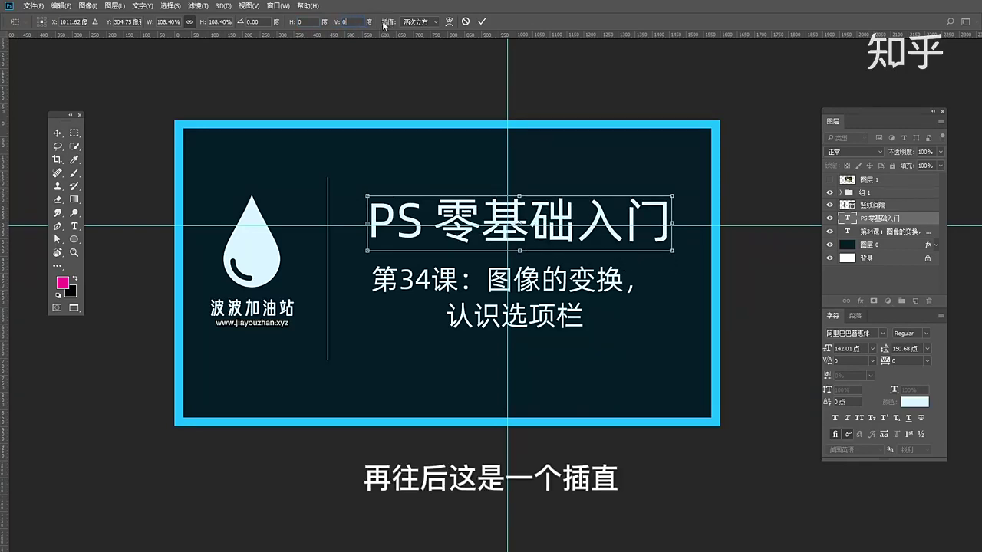
# Step: Review the transform's interpolation options, keeping 两次立方 (Bicubic) selected
pyautogui.click(436, 23)
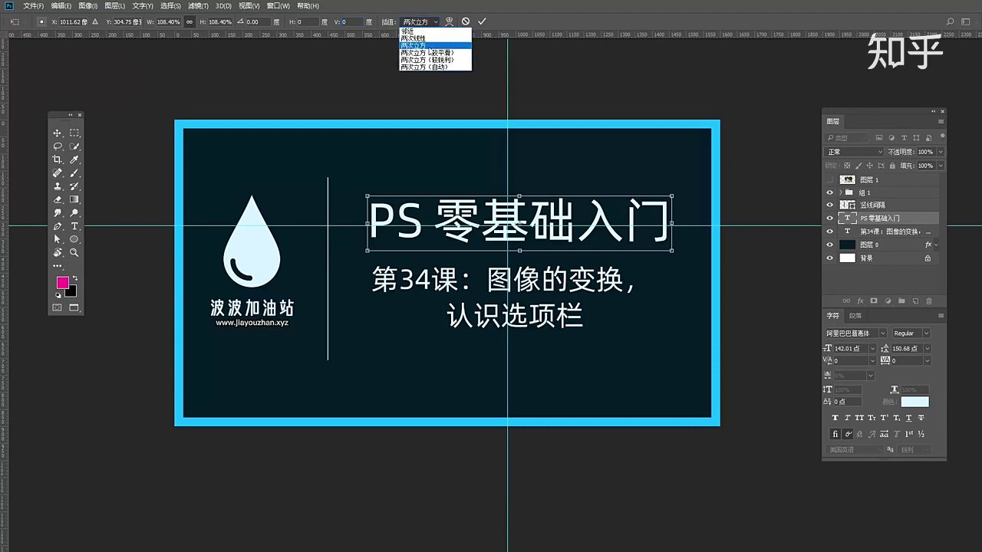
pyautogui.click(420, 45)
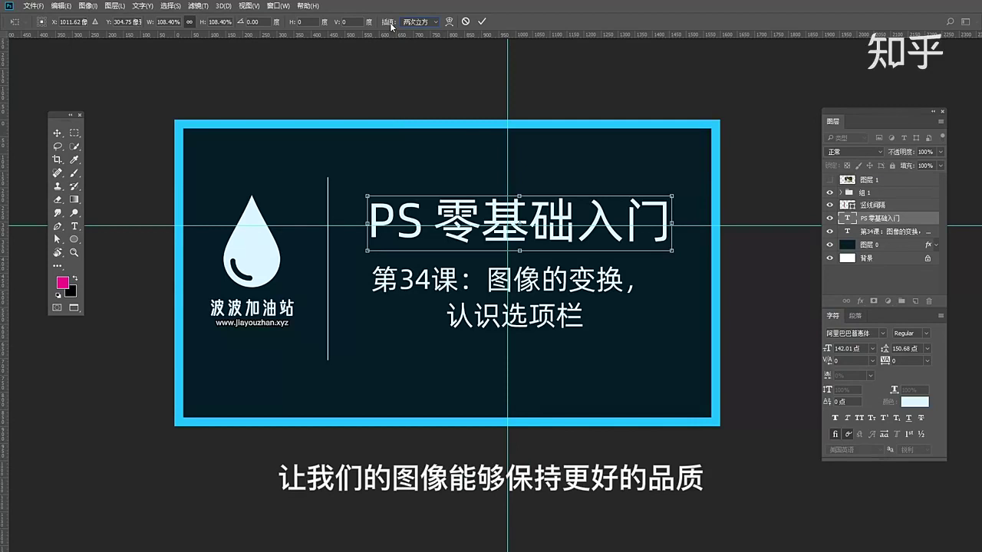
pyautogui.click(435, 22)
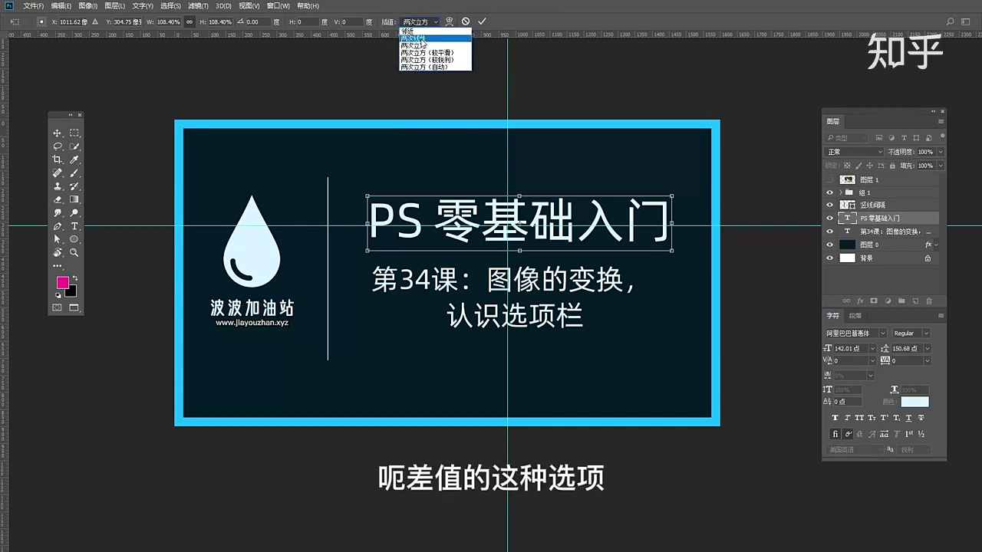
pyautogui.click(418, 23)
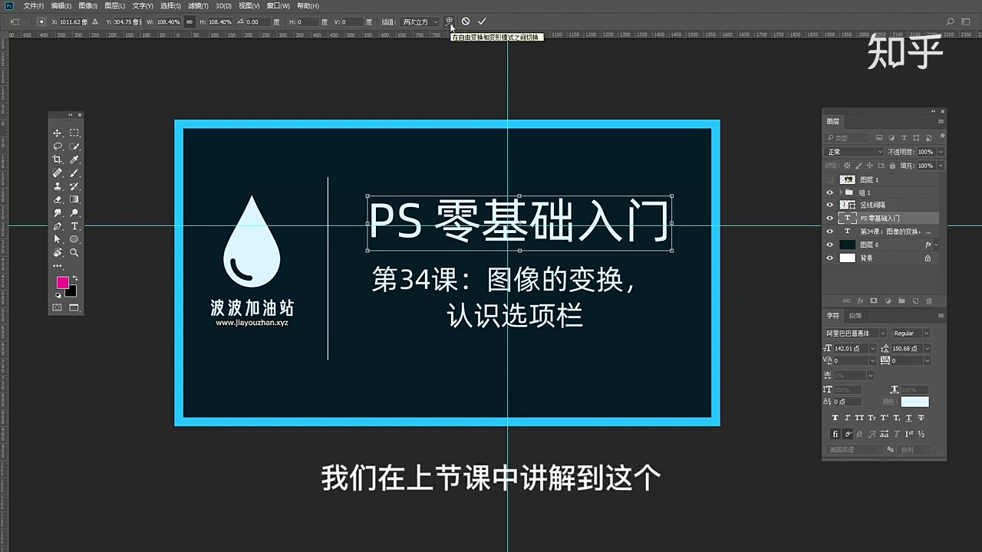
# Step: Examine the free transform and related transform commands without choosing one
pyautogui.click(61, 6)
pyautogui.moveTo(79, 249)
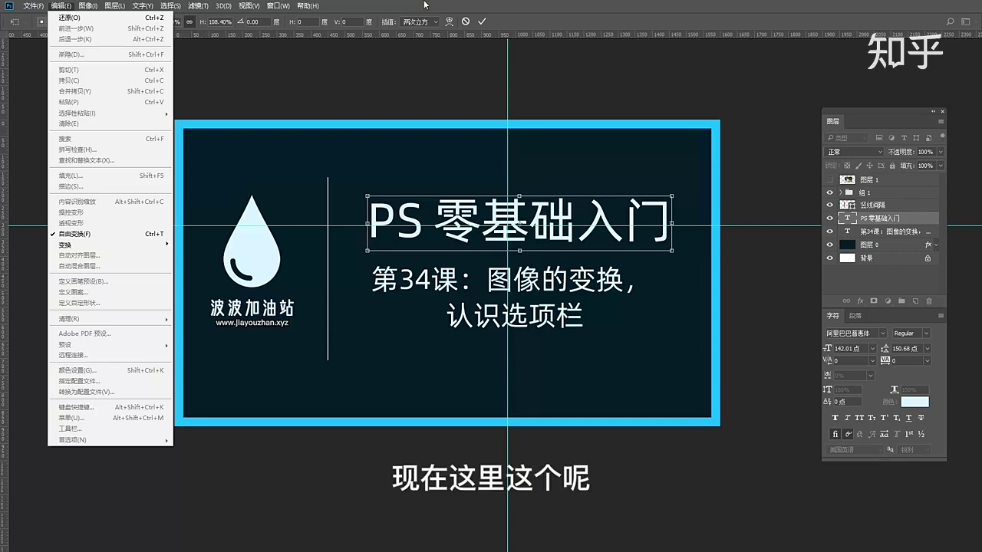
pyautogui.click(424, 41)
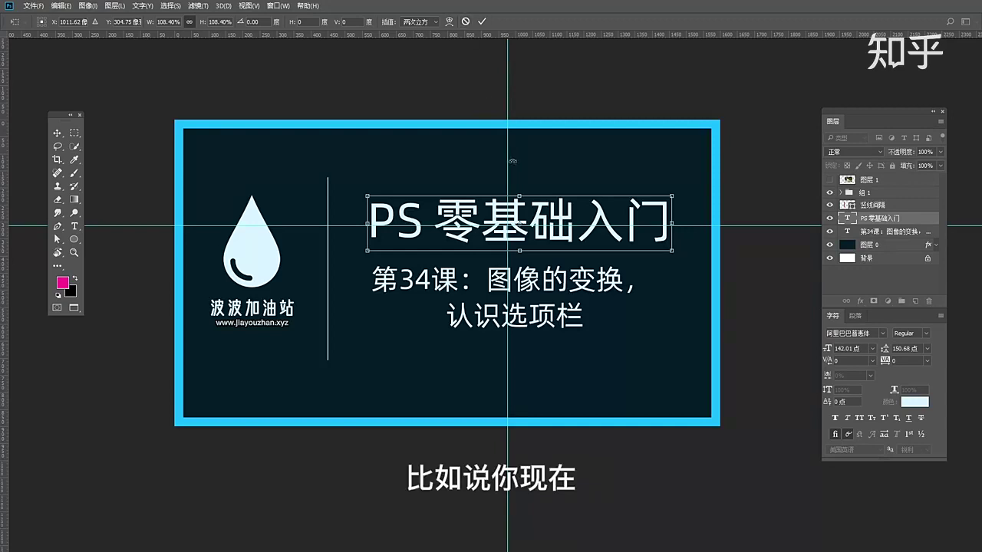
# Step: Stretch the title unevenly to about 106.04% width and 195.27% height, and cancel the transform
pyautogui.moveTo(521, 196); pyautogui.dragTo(520, 194)
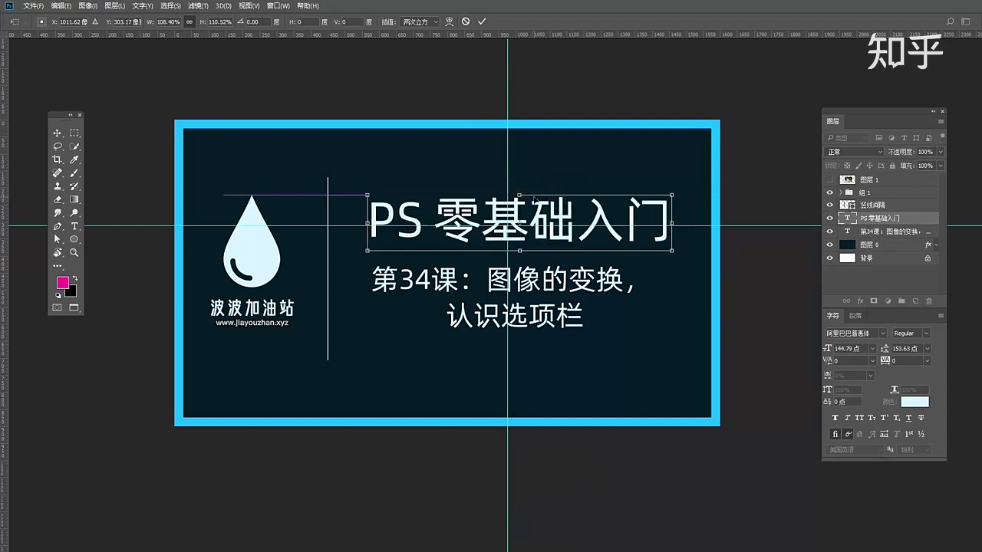
pyautogui.moveTo(678, 200); pyautogui.dragTo(694, 138)
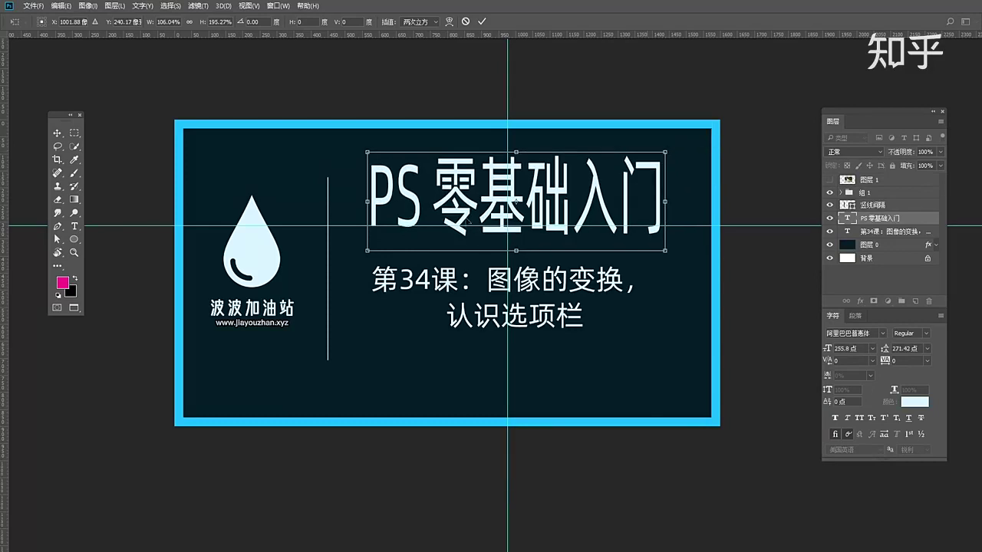
pyautogui.click(465, 22)
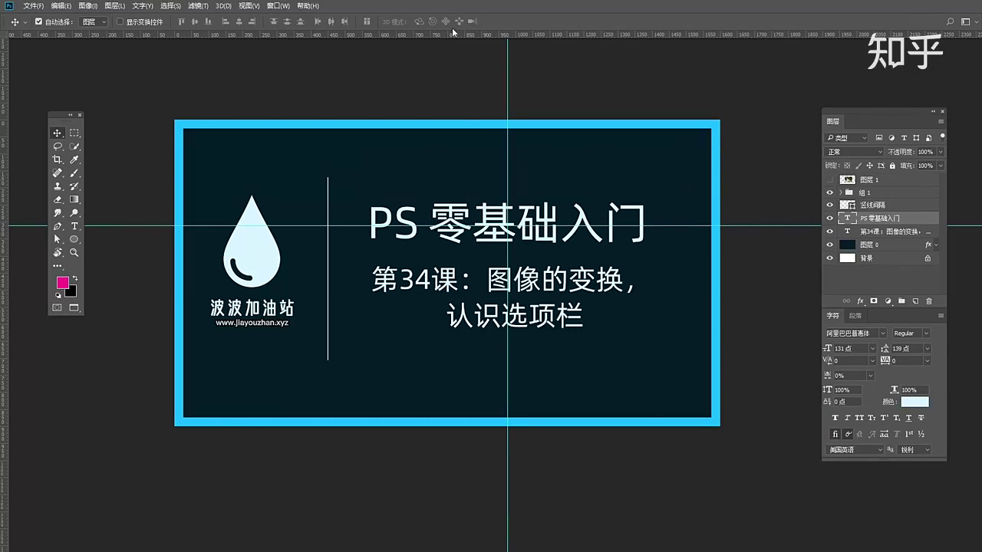
# Step: Stretch the title upward to about 145.5% height with Free Transform, commit the transform, and undo it
pyautogui.hotkey('ctrl', 't')
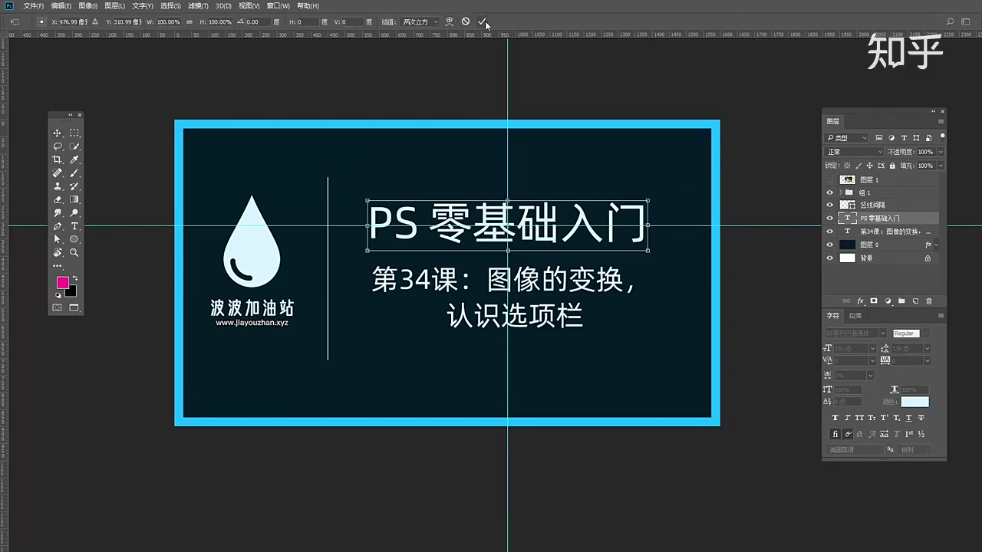
pyautogui.moveTo(398, 200); pyautogui.dragTo(399, 178)
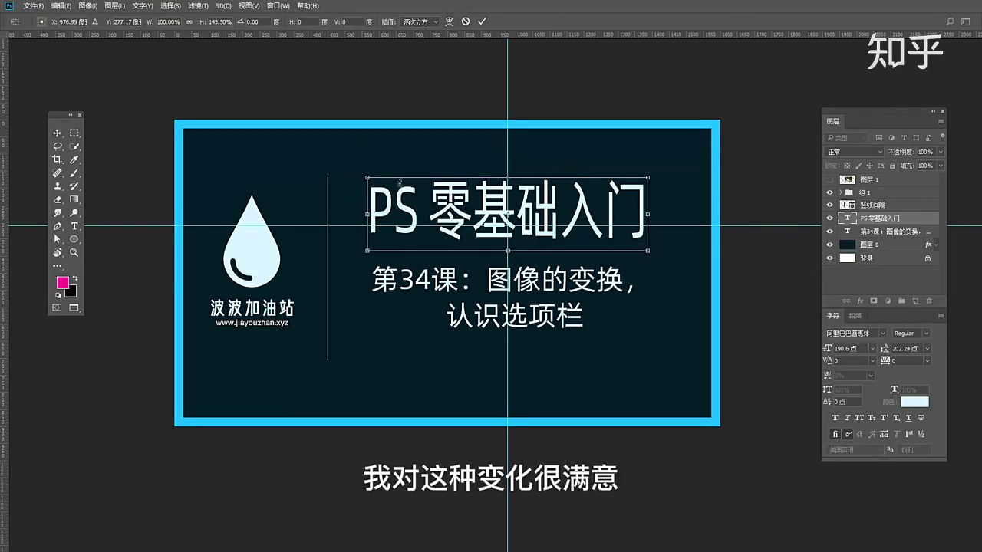
pyautogui.click(483, 23)
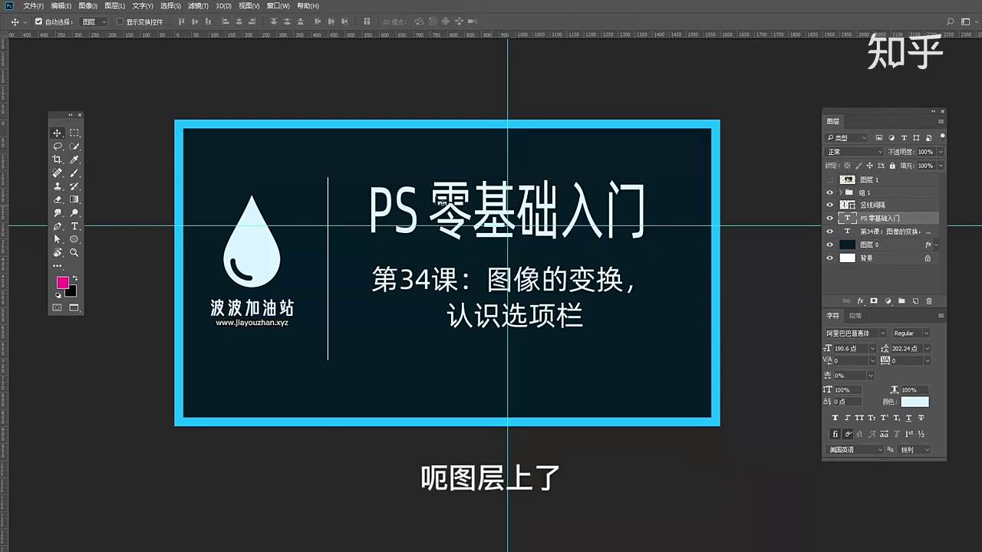
pyautogui.hotkey('ctrl', 'z')
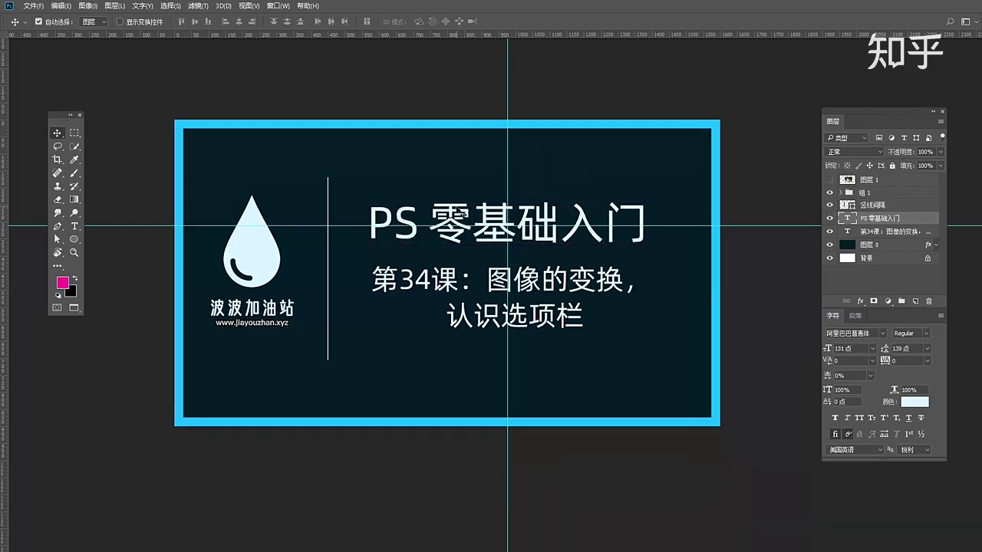
# Step: Commit the title's free transform directly on the canvas, once unchanged and once at about 145.5% height, and undo the stretch
pyautogui.hotkey('ctrl', 't')
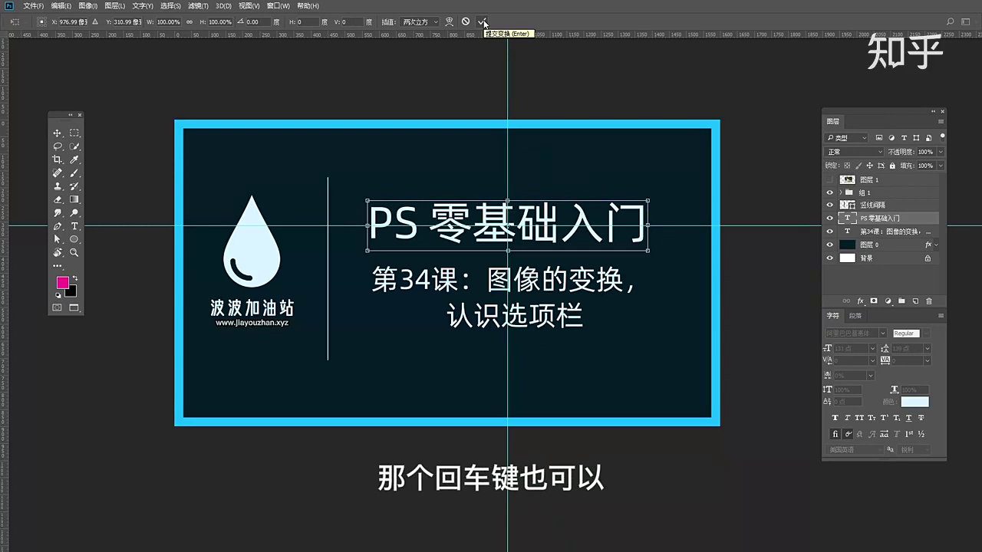
pyautogui.doubleClick(472, 217)
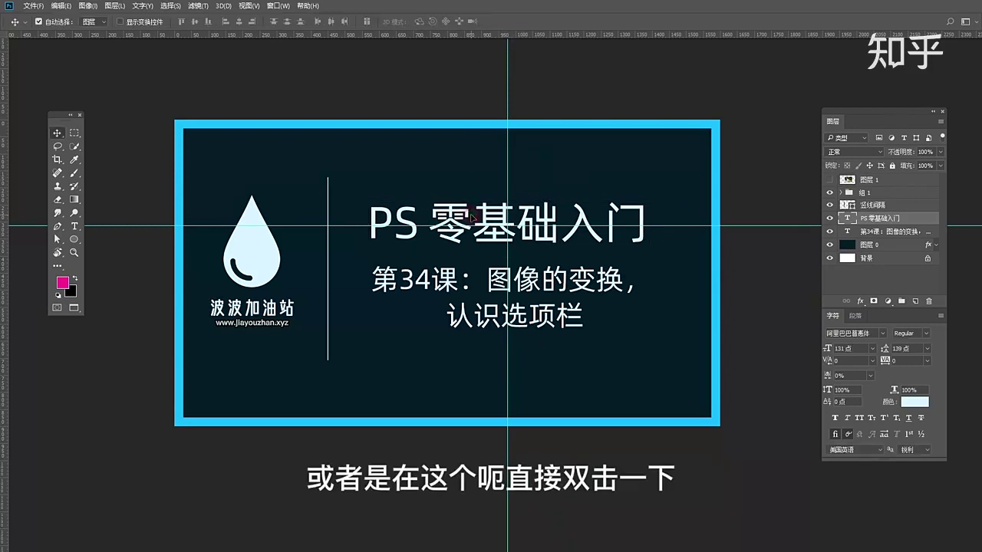
pyautogui.hotkey('ctrl', 't')
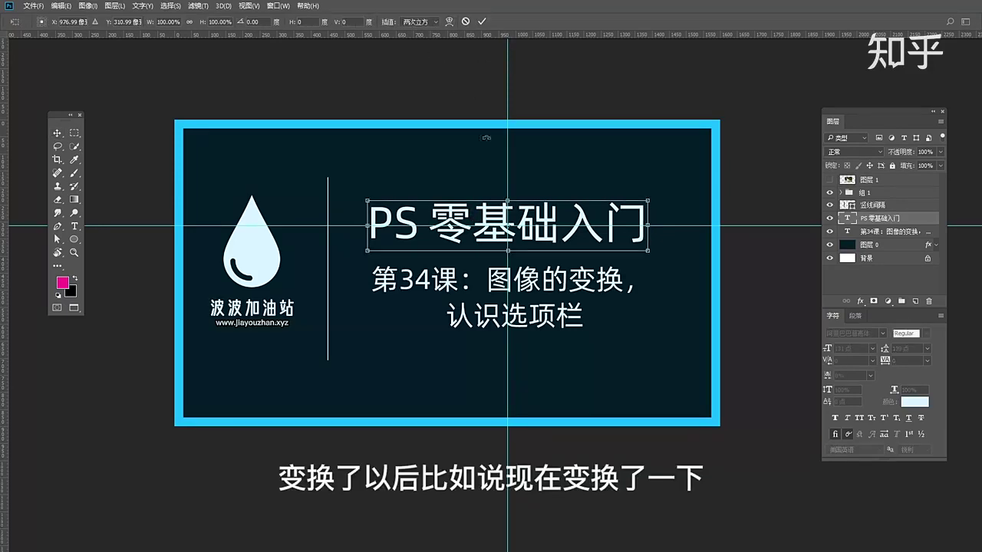
pyautogui.moveTo(507, 201); pyautogui.dragTo(508, 177)
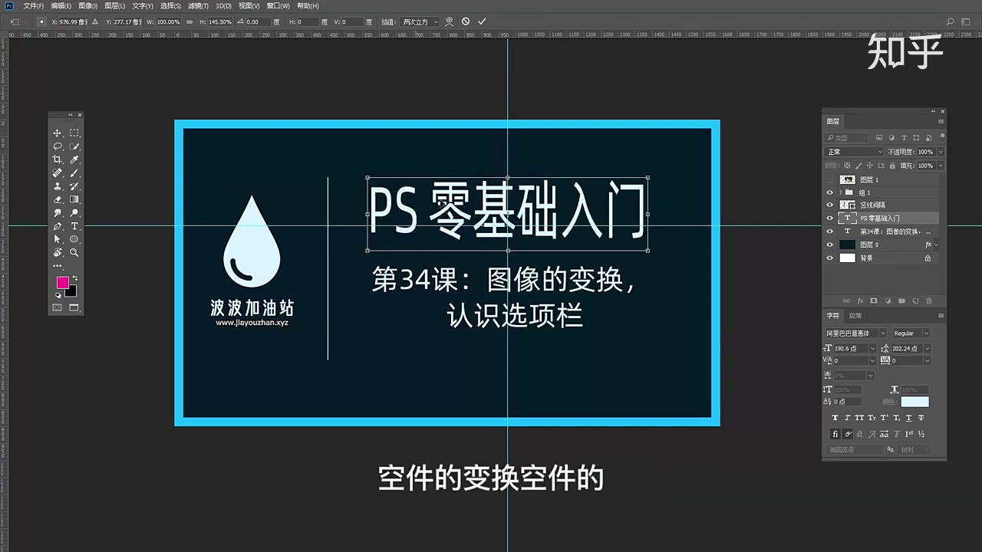
pyautogui.doubleClick(442, 204)
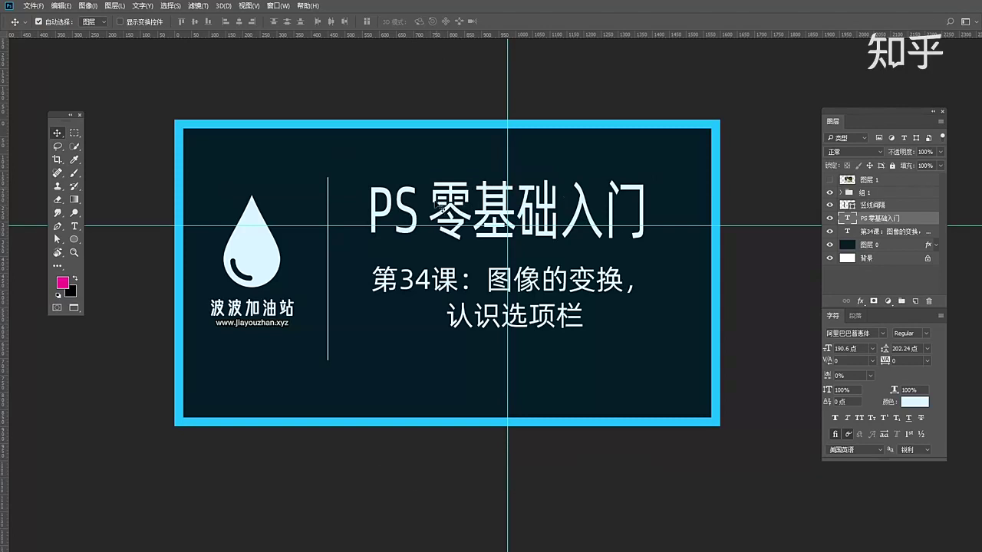
pyautogui.hotkey('ctrl', 'z')
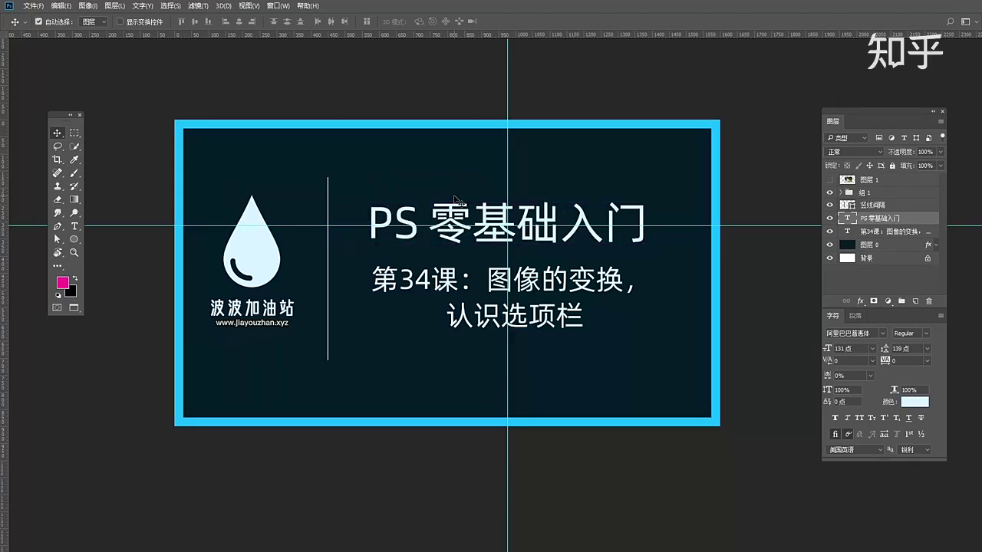
# Step: Activate Free Transform on the title text layer
pyautogui.hotkey('ctrl', 't')
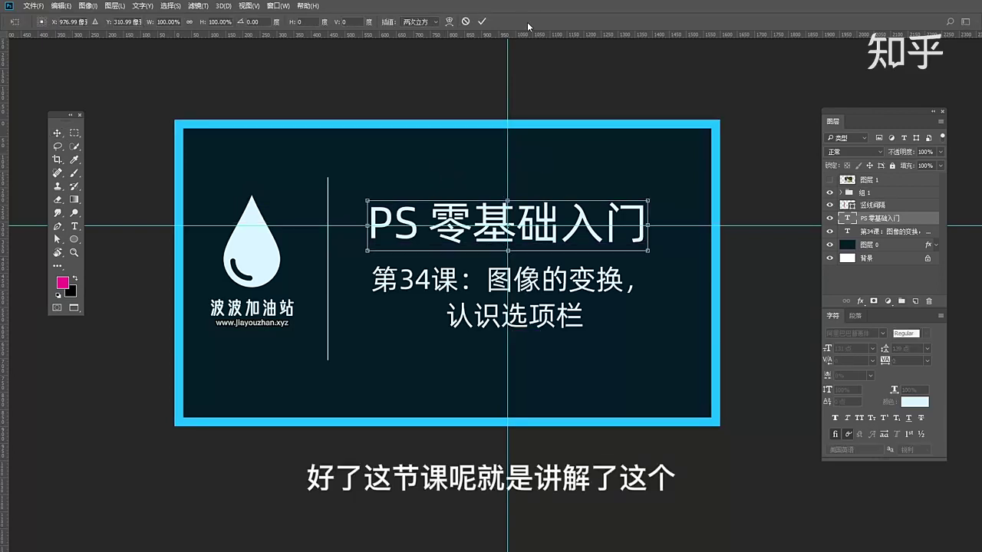